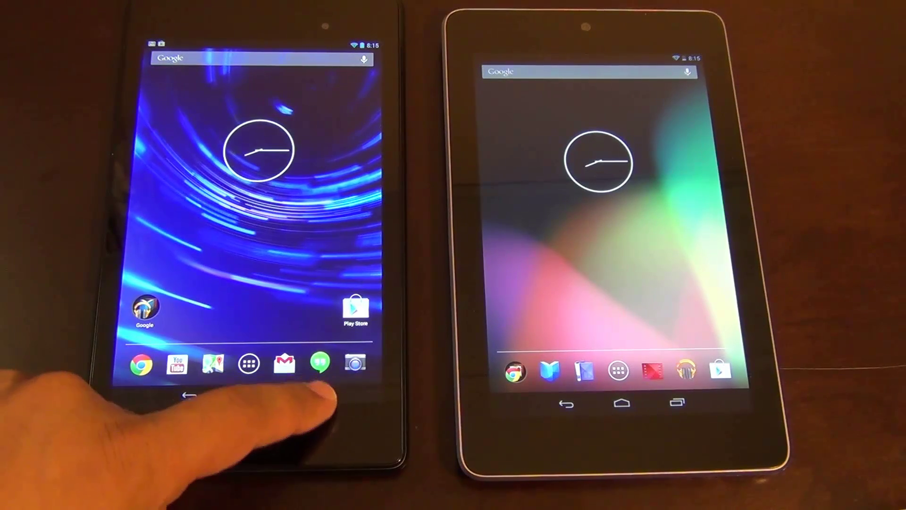
- View recent apps on each tablet, return both home, then show the left tablet's app drawer
{"action": "left_click", "coordinate": [307, 394]}
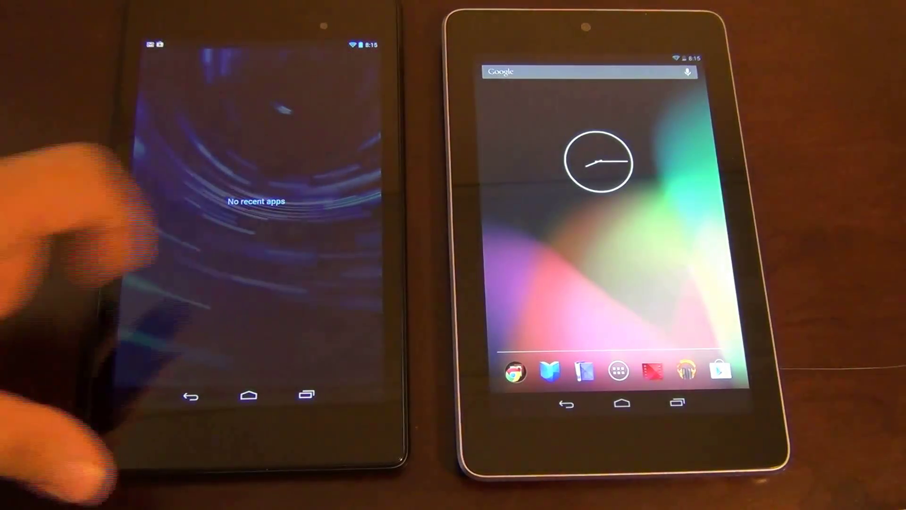
{"action": "left_click", "coordinate": [248, 394]}
{"action": "left_click", "coordinate": [678, 402]}
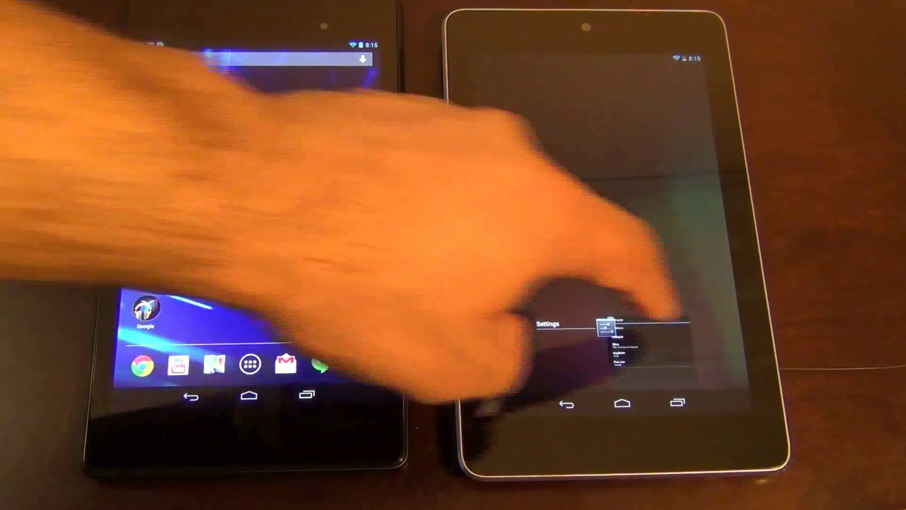
{"action": "left_click", "coordinate": [659, 298]}
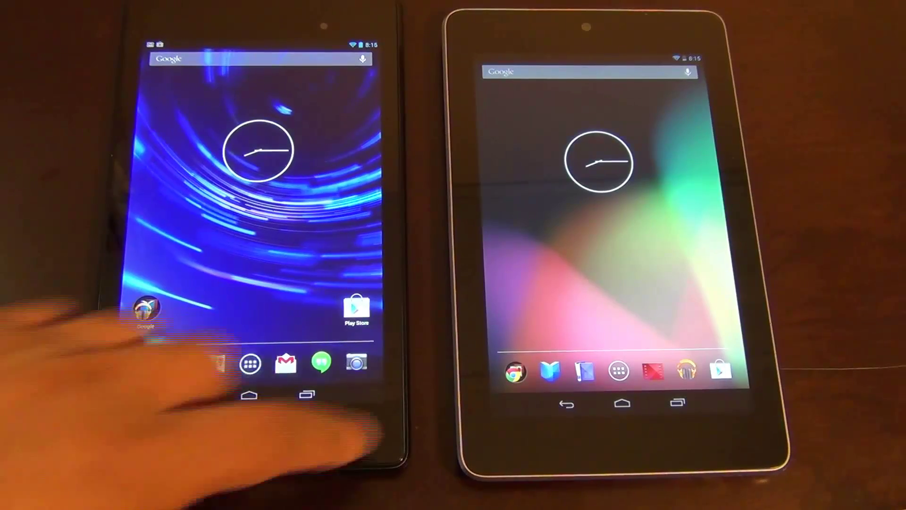
{"action": "left_click", "coordinate": [250, 364]}
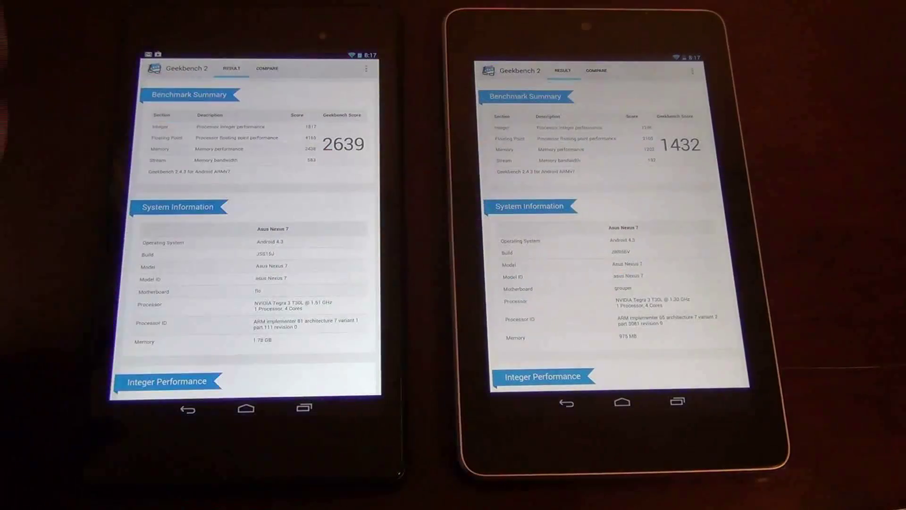
- Leave the benchmark results and launch Chrome on both tablets, dismissing the feature invitation
{"action": "left_click", "coordinate": [246, 409]}
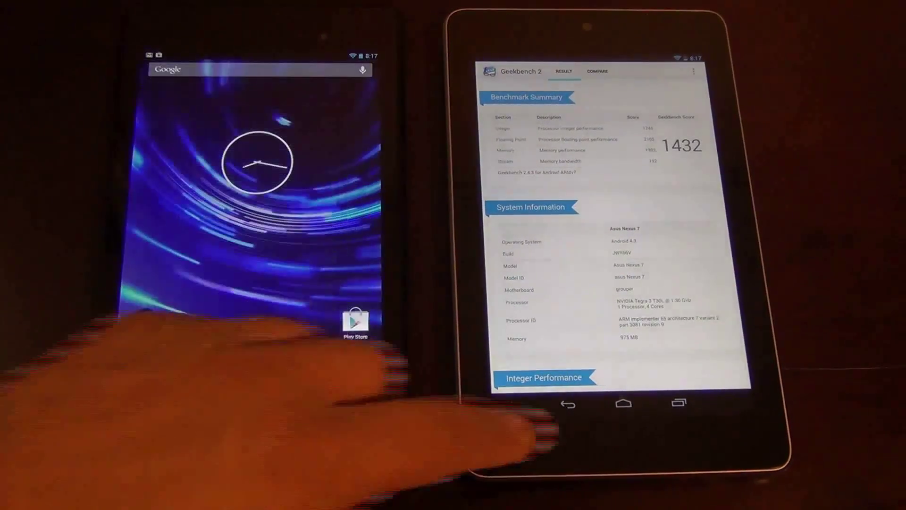
{"action": "left_click", "coordinate": [623, 404]}
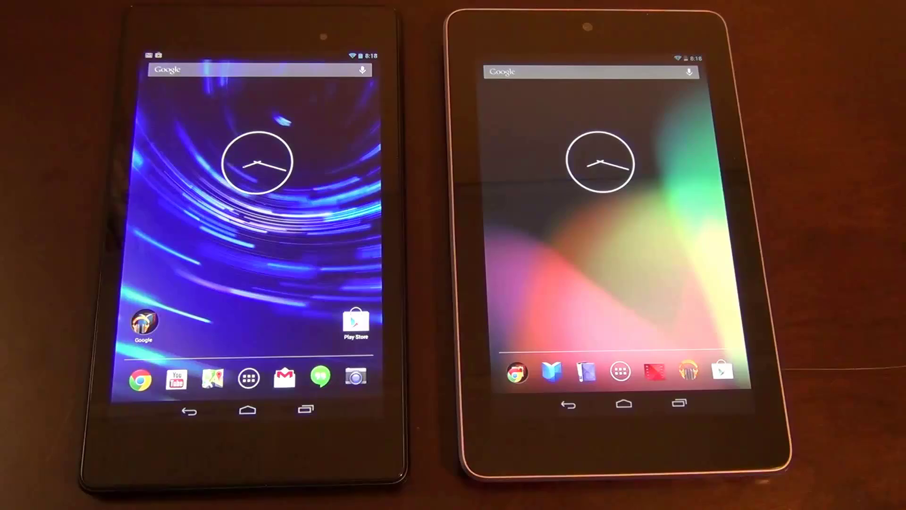
{"action": "left_click", "coordinate": [139, 380]}
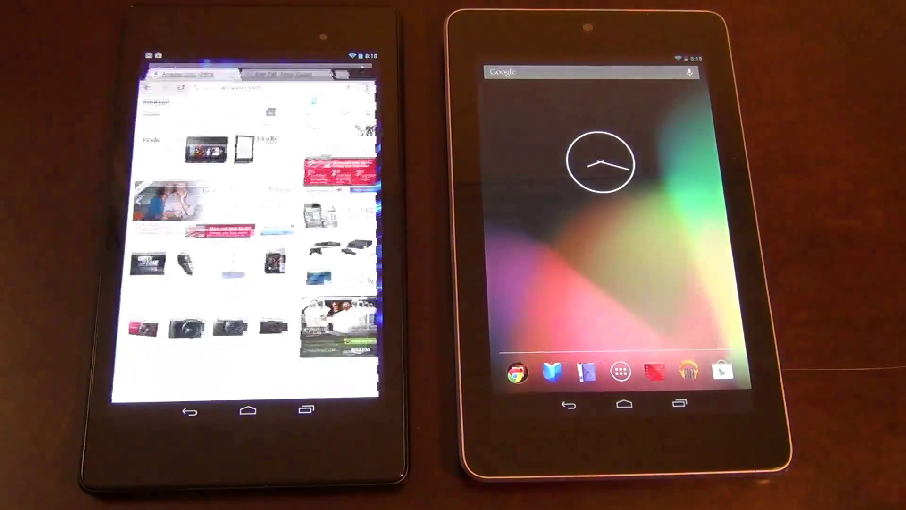
{"action": "left_click", "coordinate": [516, 372]}
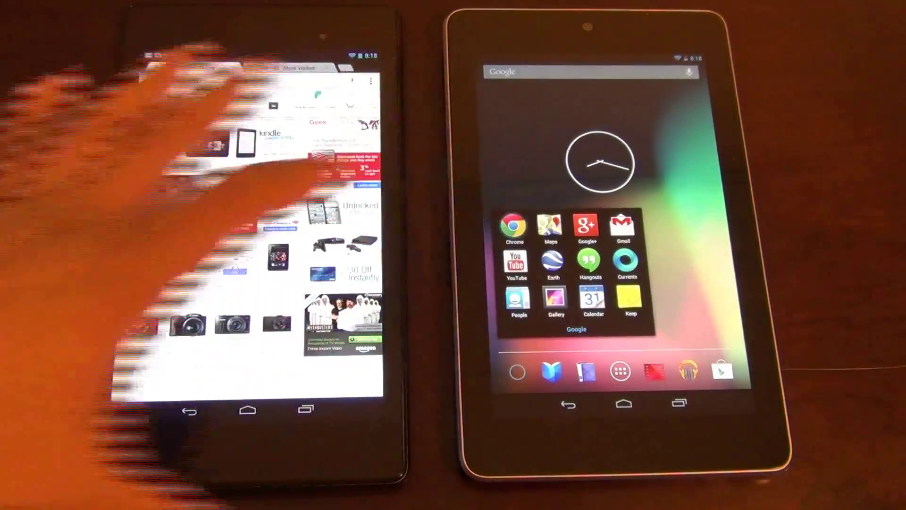
{"action": "left_click", "coordinate": [514, 225]}
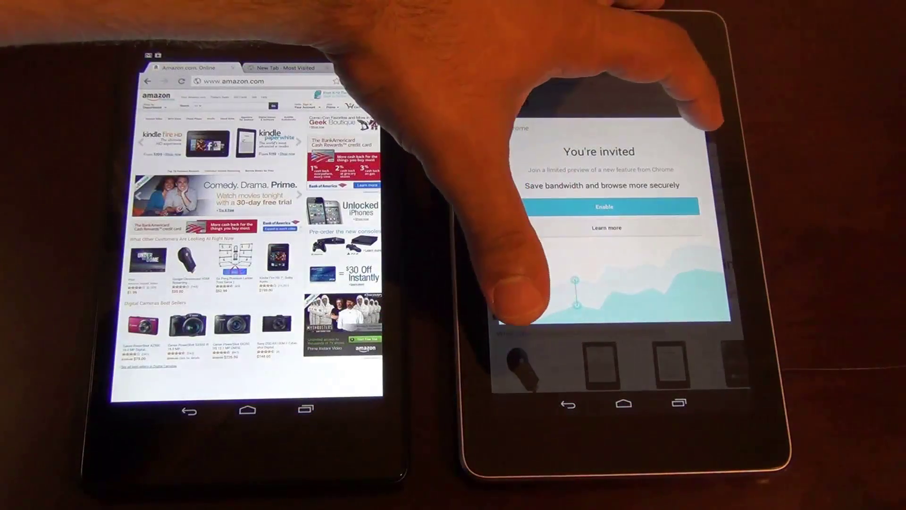
{"action": "left_click", "coordinate": [506, 301]}
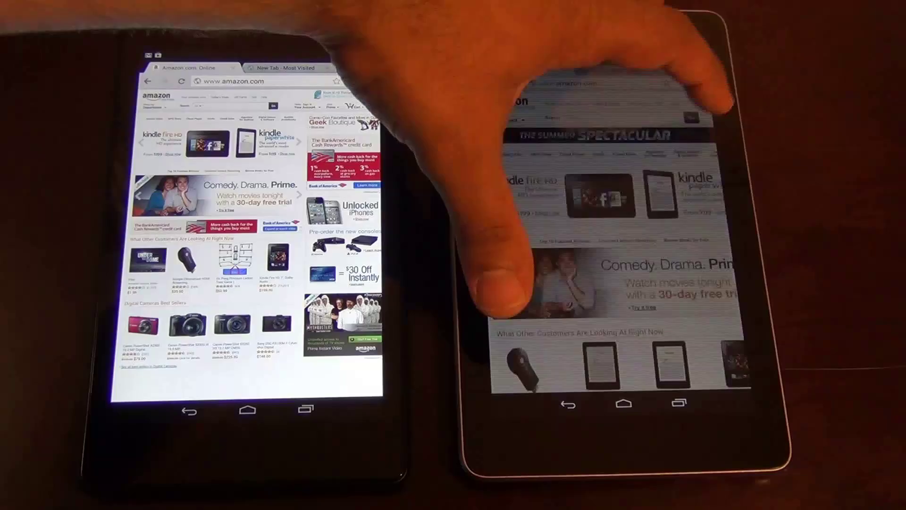
- On the left tablet, enable Usage and crash reports and clear all browsing data, including passwords and autofill
{"action": "left_click", "coordinate": [370, 81]}
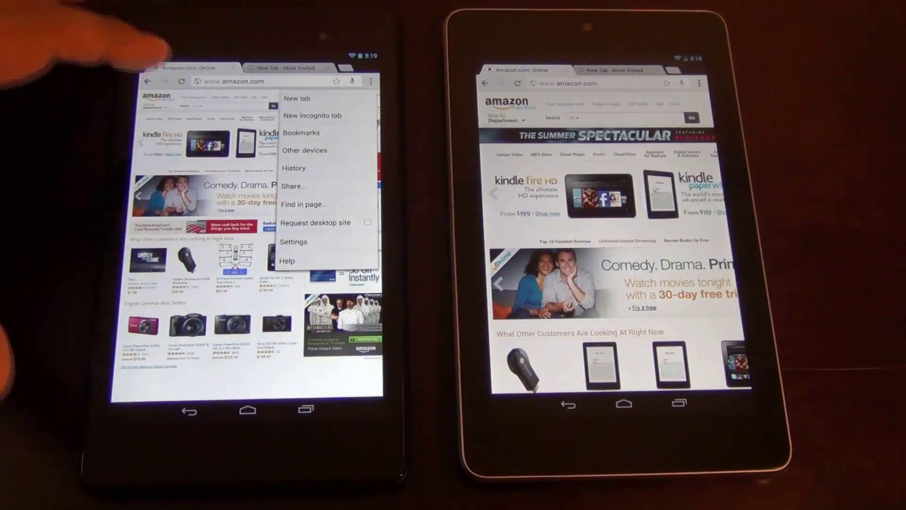
{"action": "left_click", "coordinate": [293, 241]}
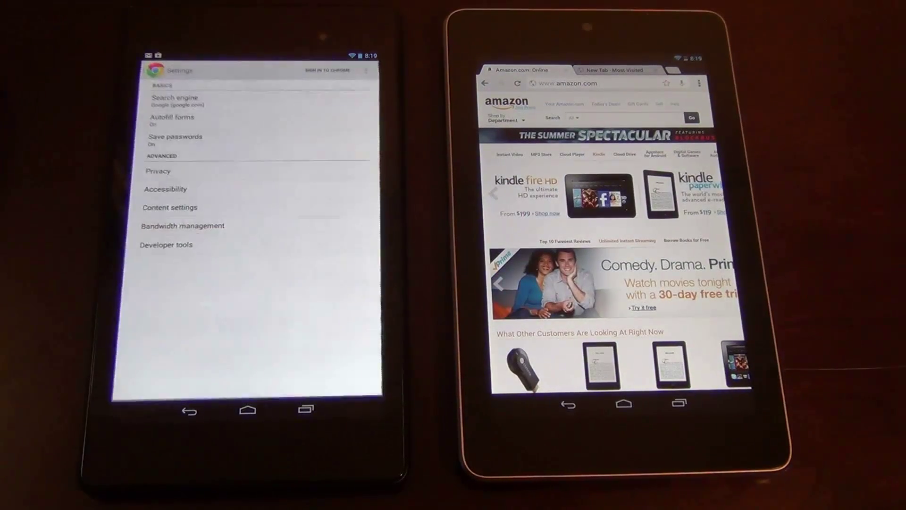
{"action": "left_click", "coordinate": [158, 170]}
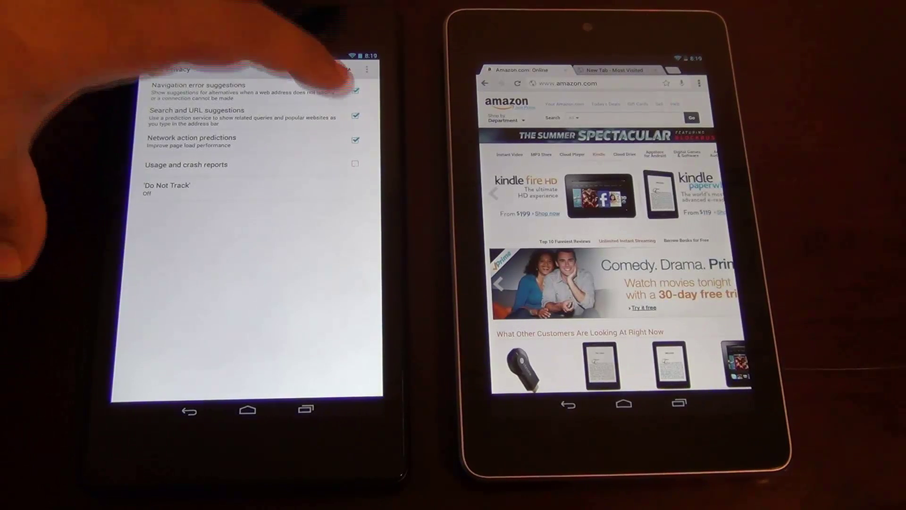
{"action": "left_click", "coordinate": [354, 164]}
{"action": "left_click", "coordinate": [322, 68]}
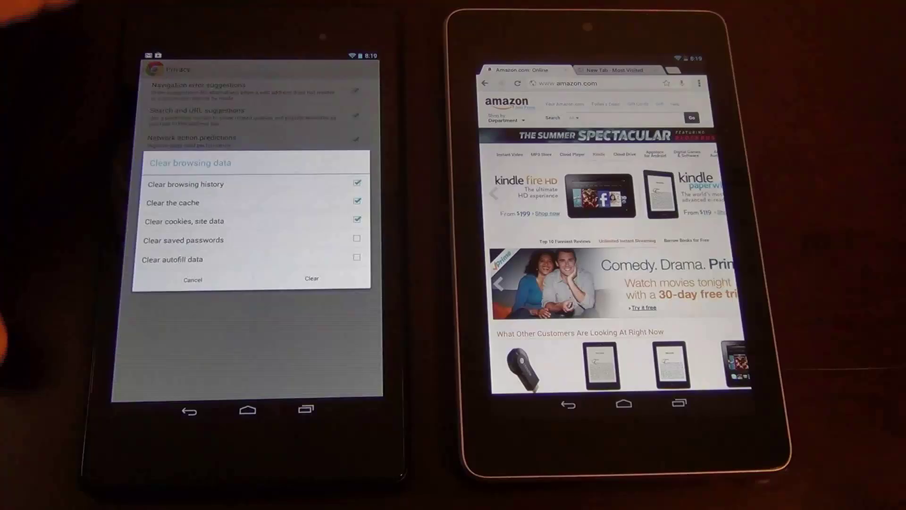
{"action": "left_click", "coordinate": [357, 238]}
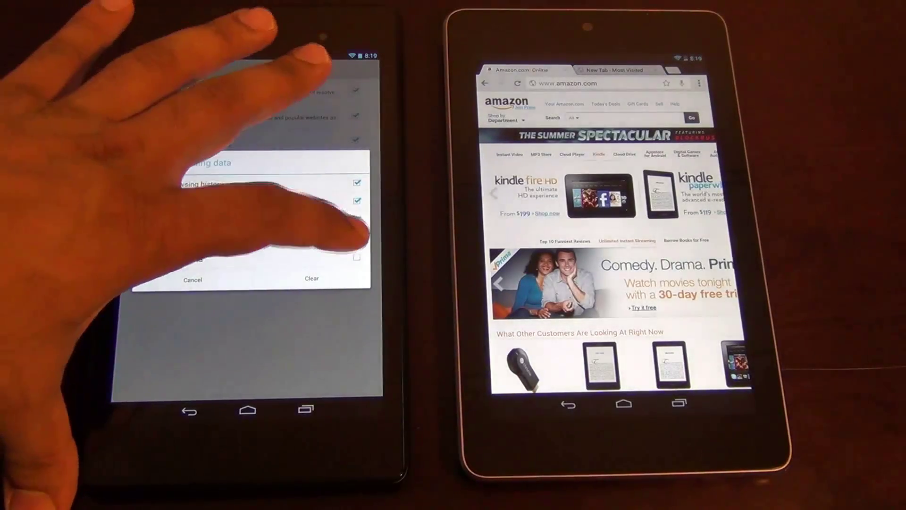
{"action": "left_click", "coordinate": [357, 257]}
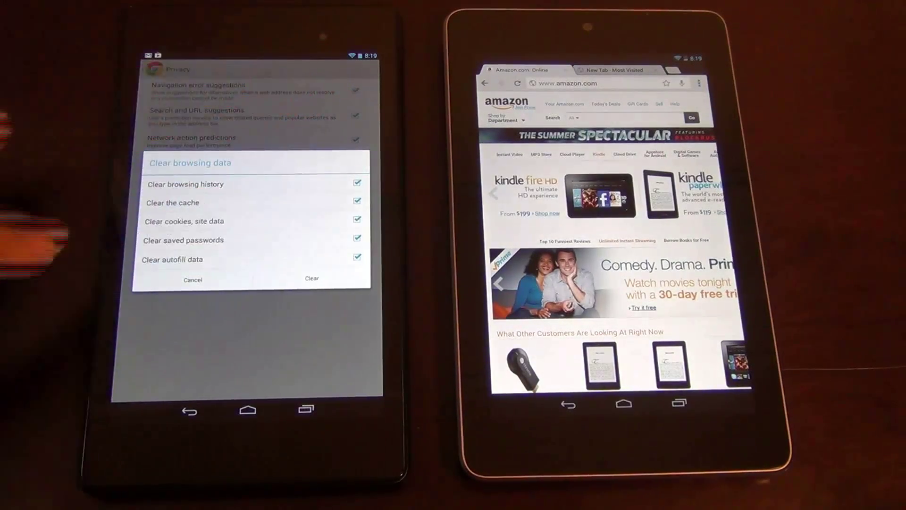
{"action": "left_click", "coordinate": [312, 279]}
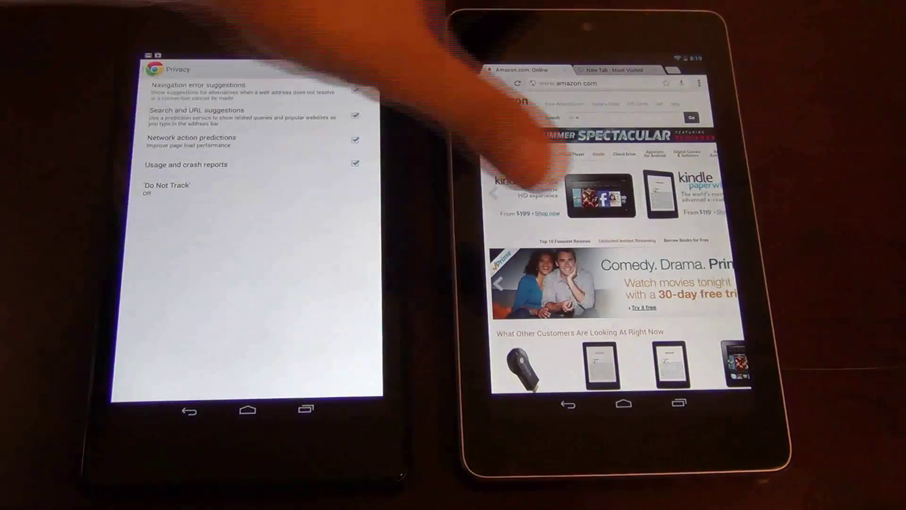
- On the right tablet, enable Usage and crash reports and clear all browsing data
{"action": "left_click", "coordinate": [699, 83]}
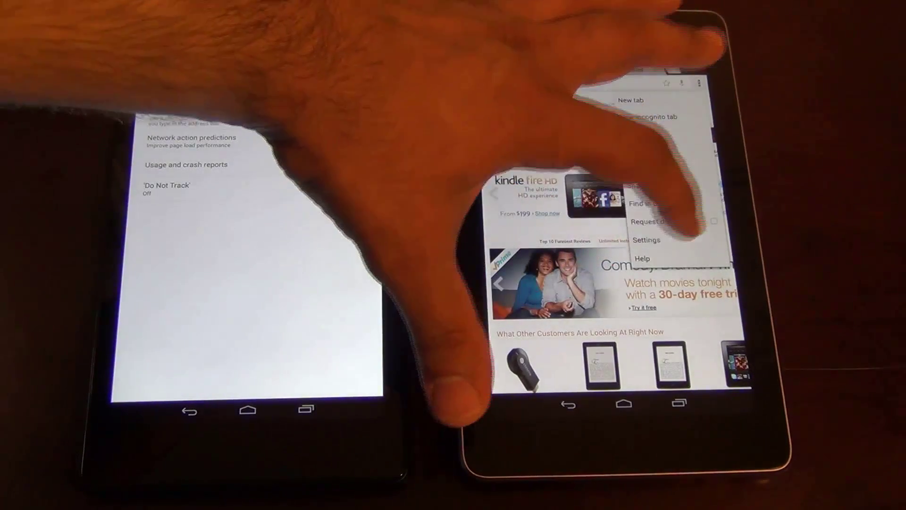
{"action": "left_click", "coordinate": [647, 240]}
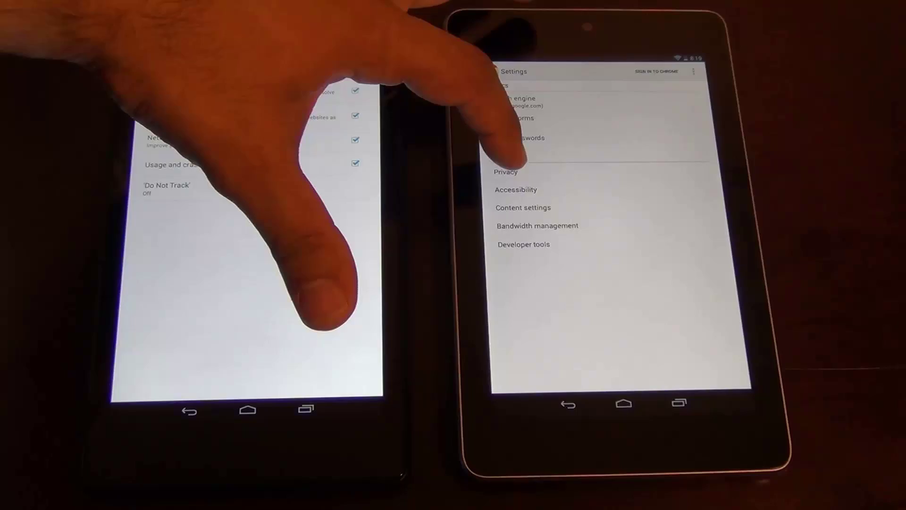
{"action": "left_click", "coordinate": [506, 172]}
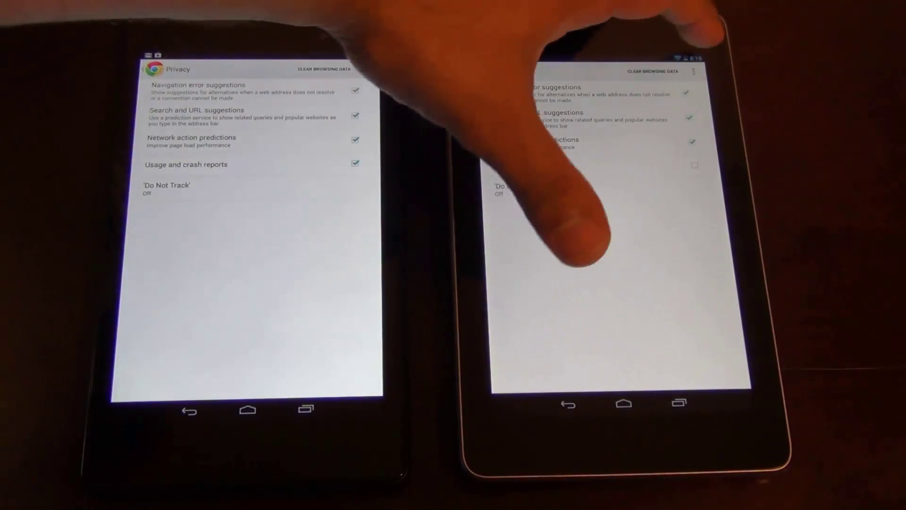
{"action": "left_click", "coordinate": [533, 167]}
{"action": "left_click", "coordinate": [653, 71]}
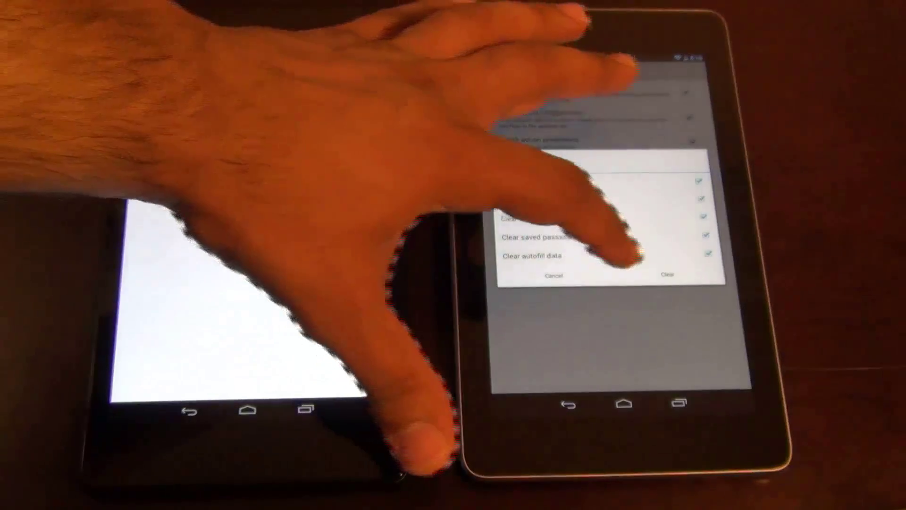
{"action": "left_click", "coordinate": [667, 274]}
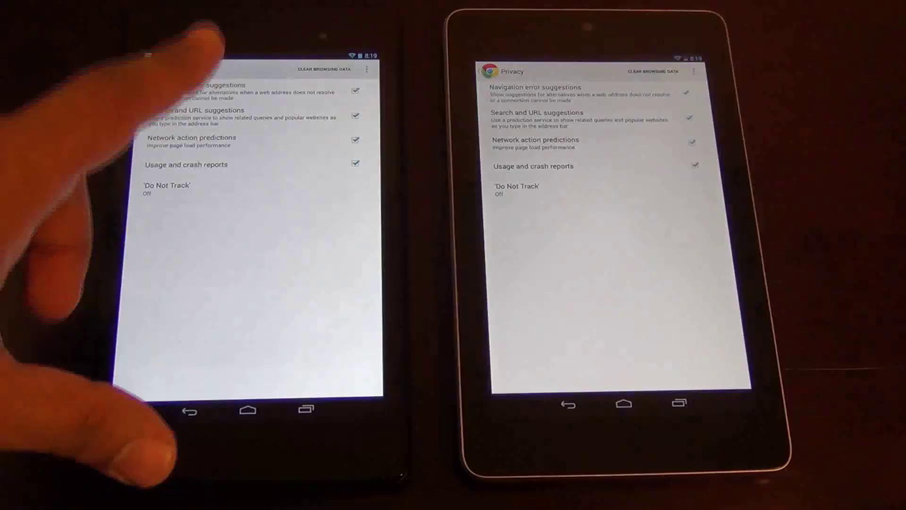
- Open About tablet on both tablets to view the Android 4.3 version and build details
{"action": "left_click_drag", "start_coordinate": [283, 55], "coordinate": [311, 145]}
{"action": "left_click_drag", "start_coordinate": [283, 107], "coordinate": [284, 284]}
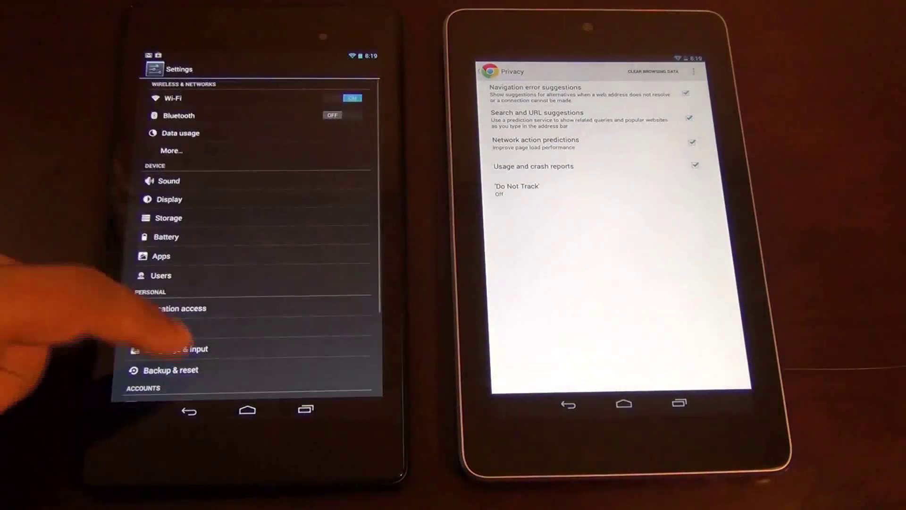
{"action": "scroll", "coordinate": [255, 248], "scroll_direction": "down", "scroll_amount": 5}
{"action": "left_click", "coordinate": [203, 387]}
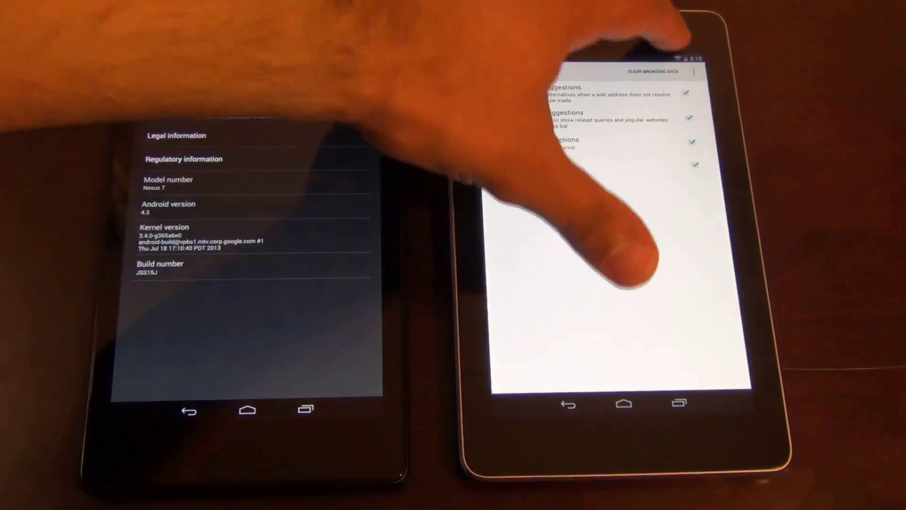
{"action": "left_click_drag", "start_coordinate": [609, 57], "coordinate": [623, 241]}
{"action": "left_click", "coordinate": [666, 81]}
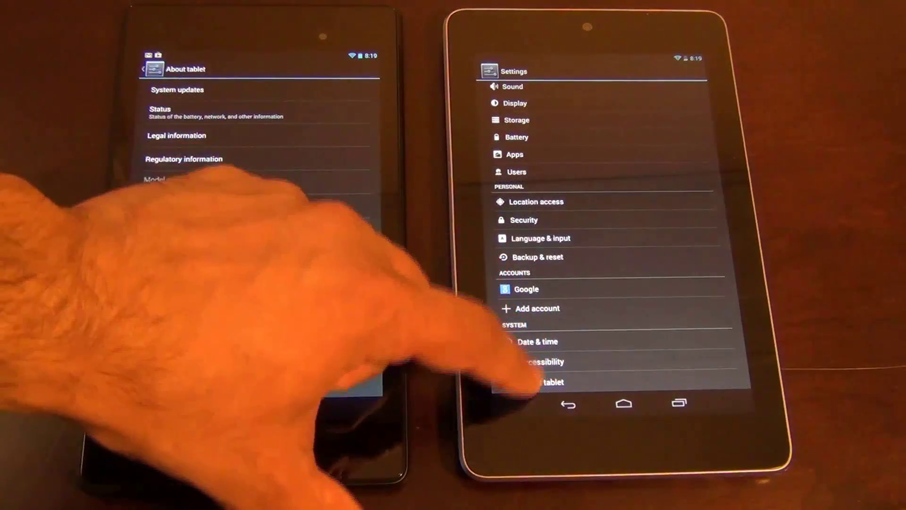
{"action": "left_click", "coordinate": [542, 382]}
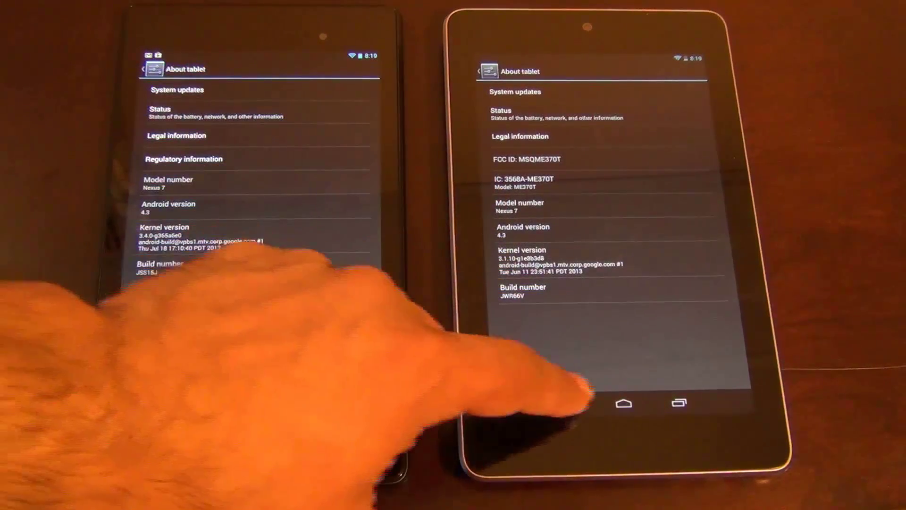
- Back out to Chrome on both tablets, returning the left one to the Amazon page
{"action": "left_click", "coordinate": [567, 405]}
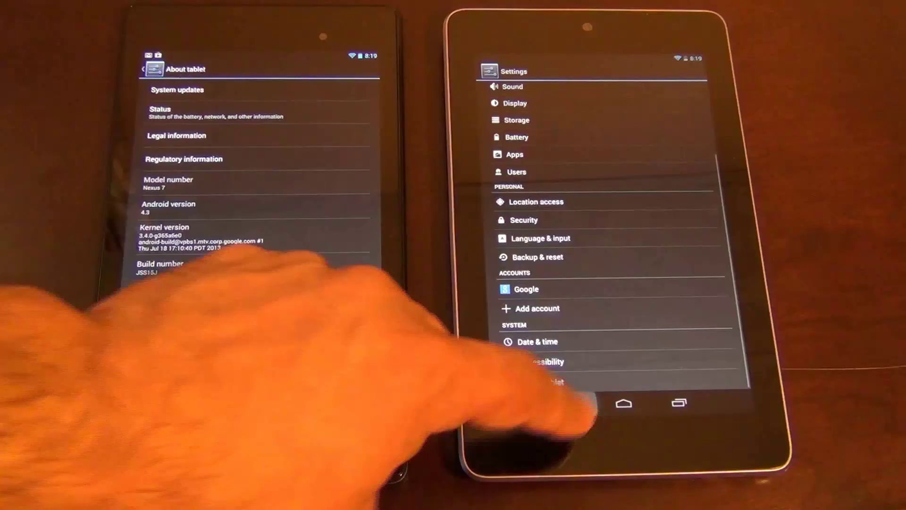
{"action": "left_click", "coordinate": [568, 404]}
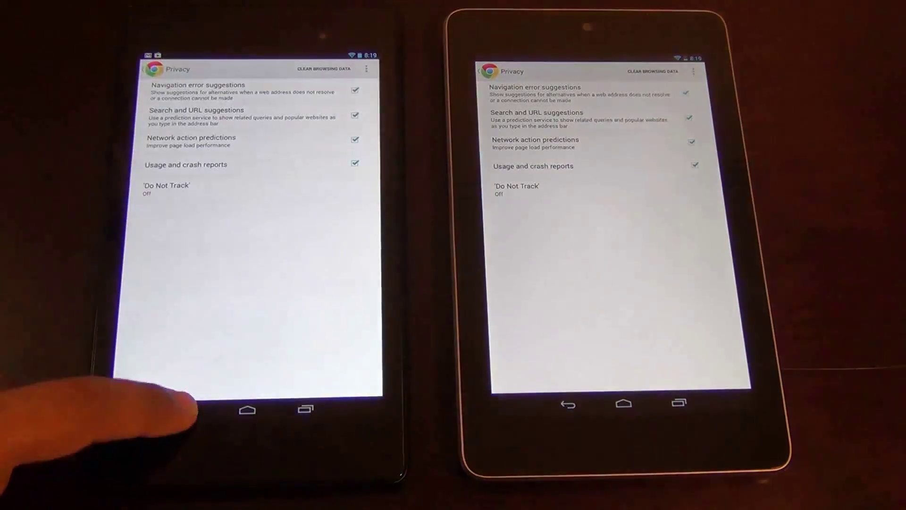
{"action": "left_click", "coordinate": [190, 410]}
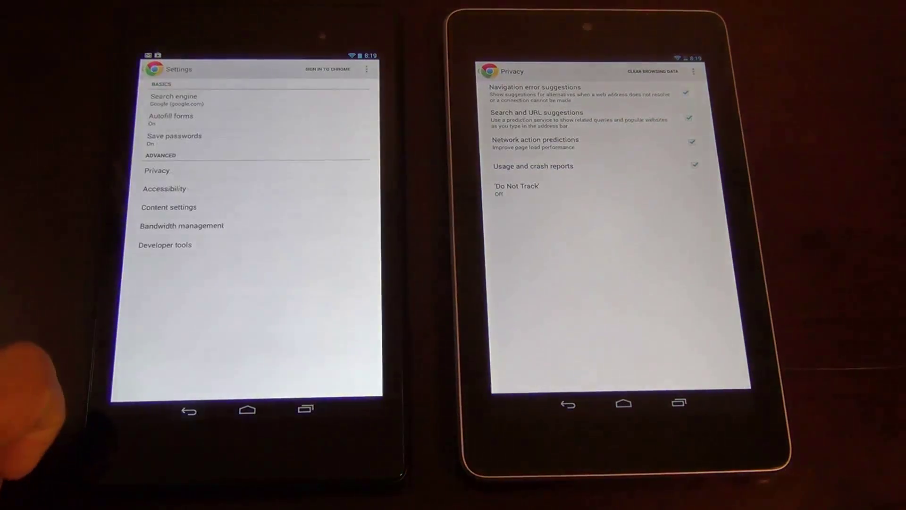
{"action": "left_click", "coordinate": [190, 409]}
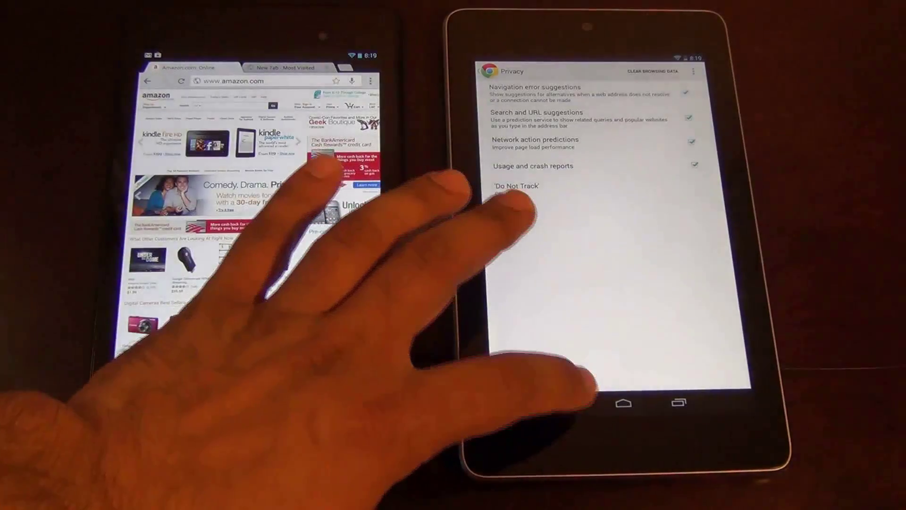
- Load cnn.com on both tablets at the same moment
{"action": "left_click", "coordinate": [568, 404]}
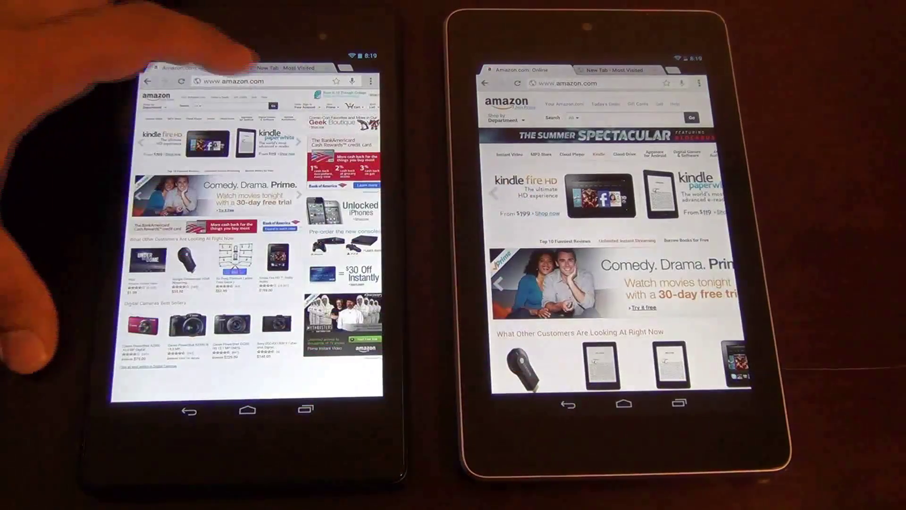
{"action": "left_click", "coordinate": [235, 81]}
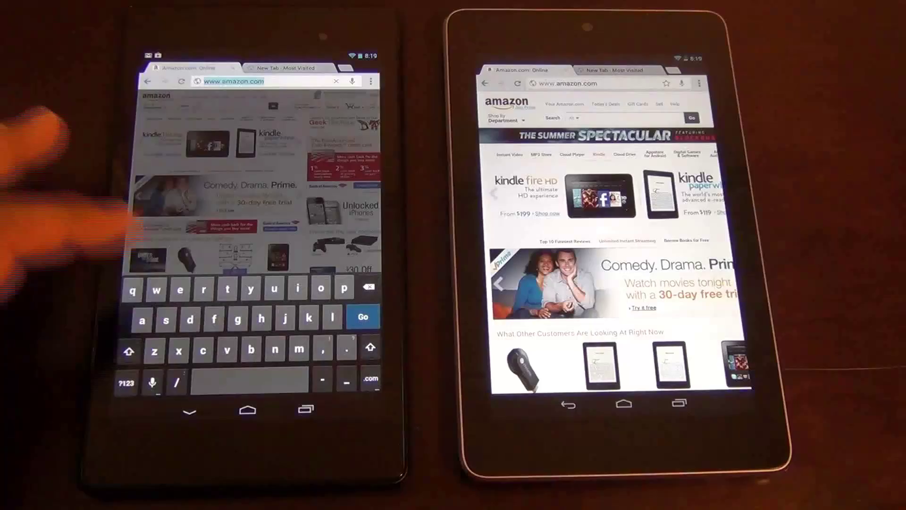
{"action": "type", "text": "cnn"}
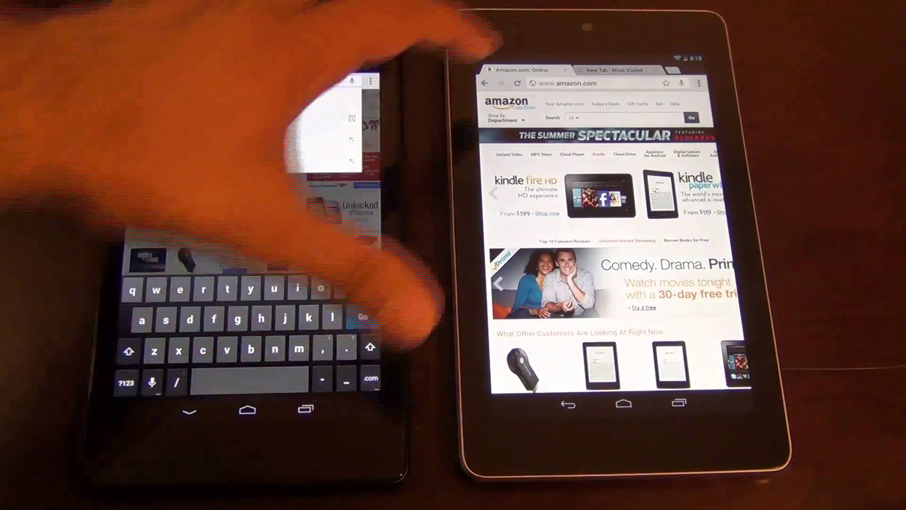
{"action": "left_click", "coordinate": [567, 82]}
{"action": "type", "text": "cnn"}
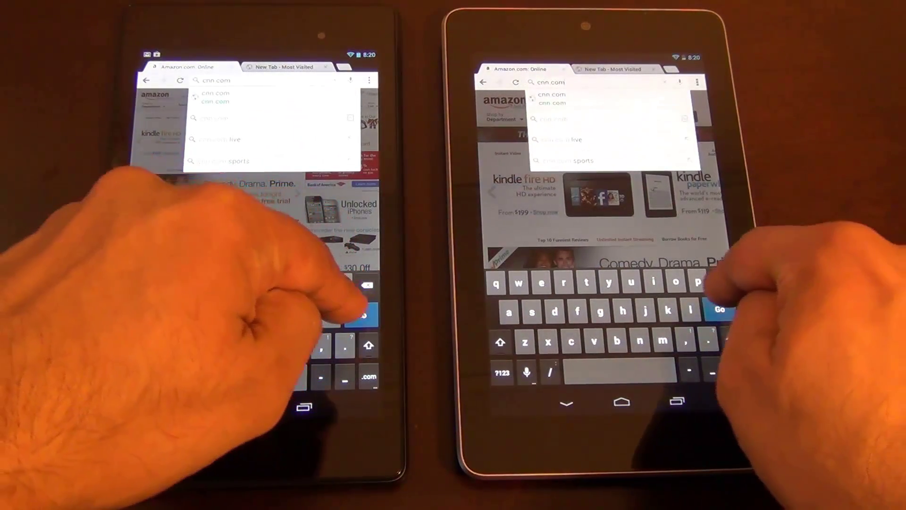
{"action": "key", "text": "Return"}
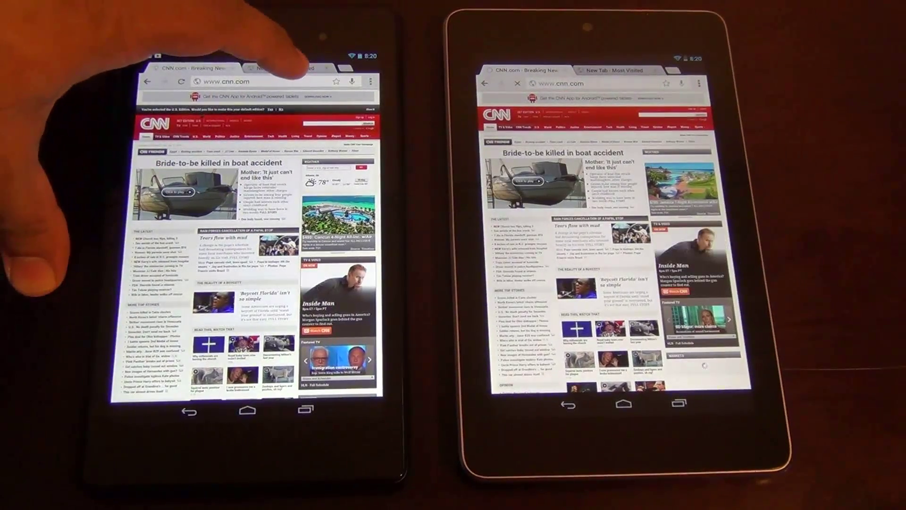
- Load bbc.com on both tablets at the same moment
{"action": "left_click", "coordinate": [283, 80]}
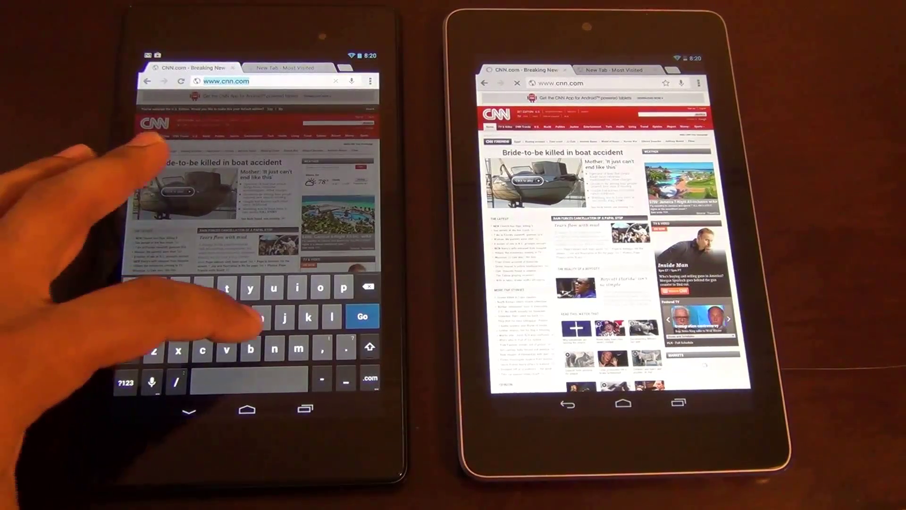
{"action": "type", "text": "bbc"}
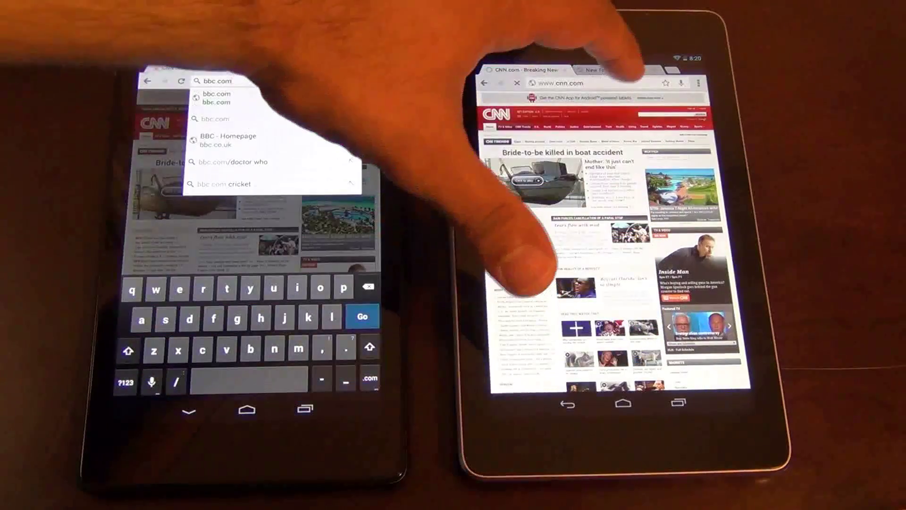
{"action": "left_click", "coordinate": [560, 83]}
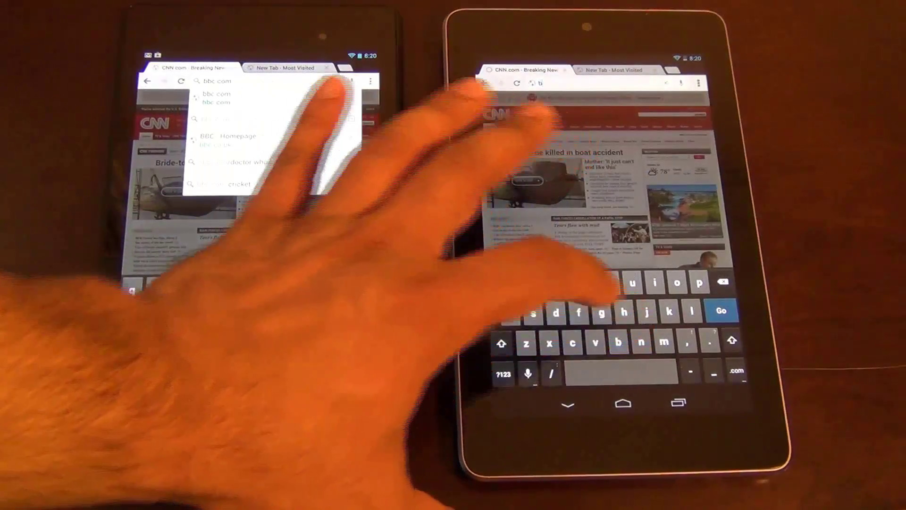
{"action": "type", "text": "bbc.com"}
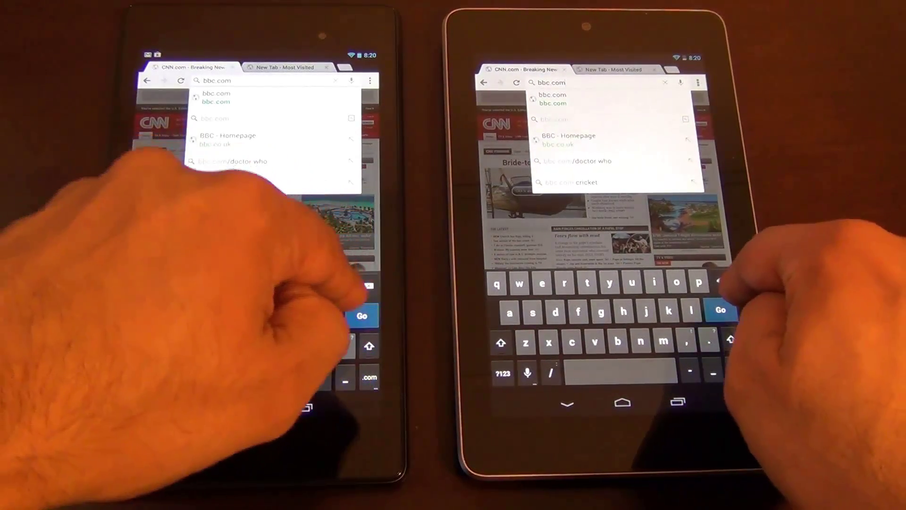
{"action": "key", "text": "Return"}
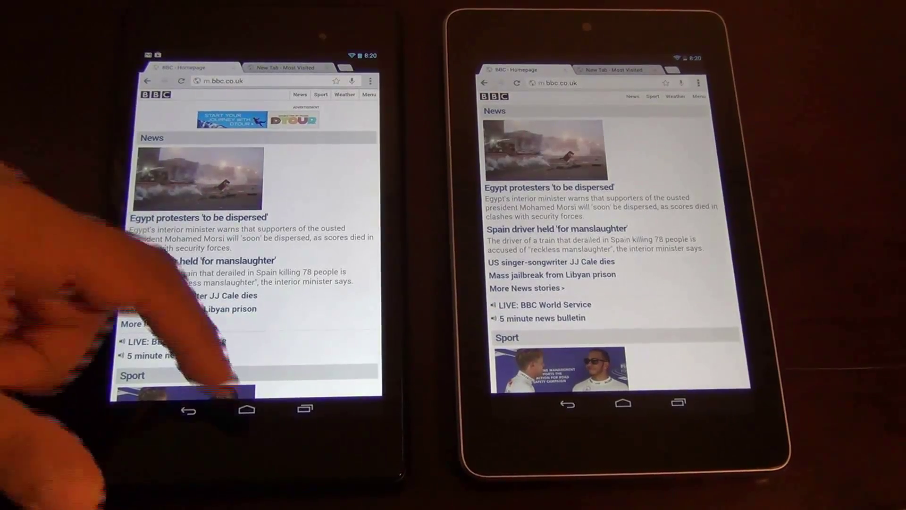
{"action": "scroll", "coordinate": [248, 248], "scroll_direction": "down", "scroll_amount": 10}
{"action": "scroll", "coordinate": [619, 227], "scroll_direction": "down", "scroll_amount": 10}
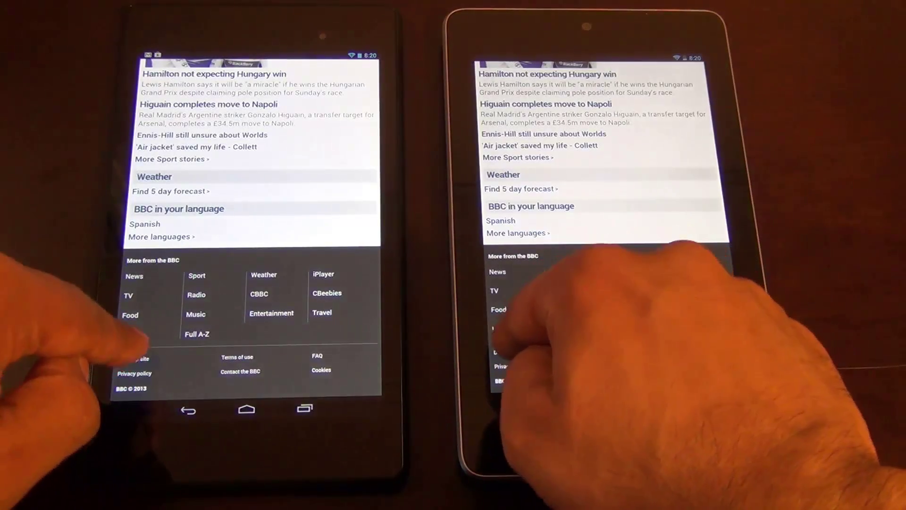
{"action": "left_click", "coordinate": [136, 359]}
{"action": "left_click", "coordinate": [504, 351]}
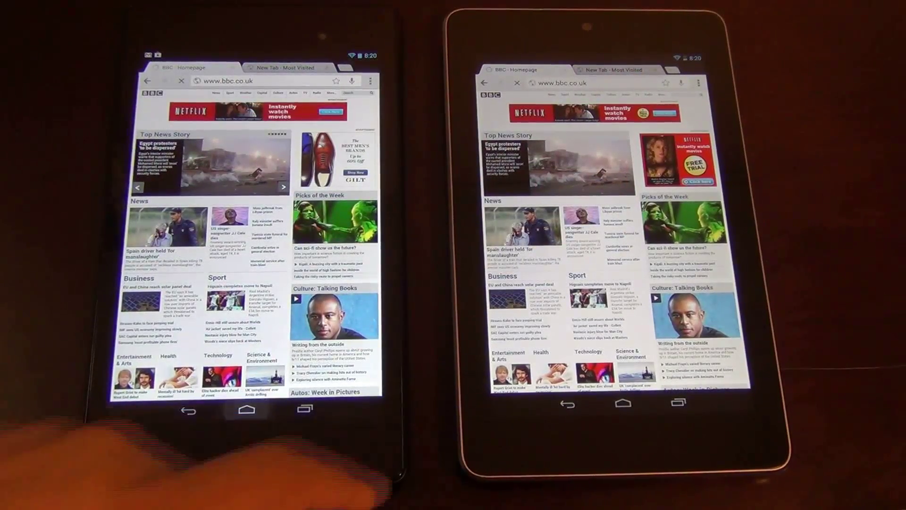
- Reopen Geekbench 2 results (2639 vs 1432) from recent apps on both tablets, then return home
{"action": "left_click", "coordinate": [247, 409]}
{"action": "left_click", "coordinate": [623, 404]}
{"action": "left_click", "coordinate": [305, 408]}
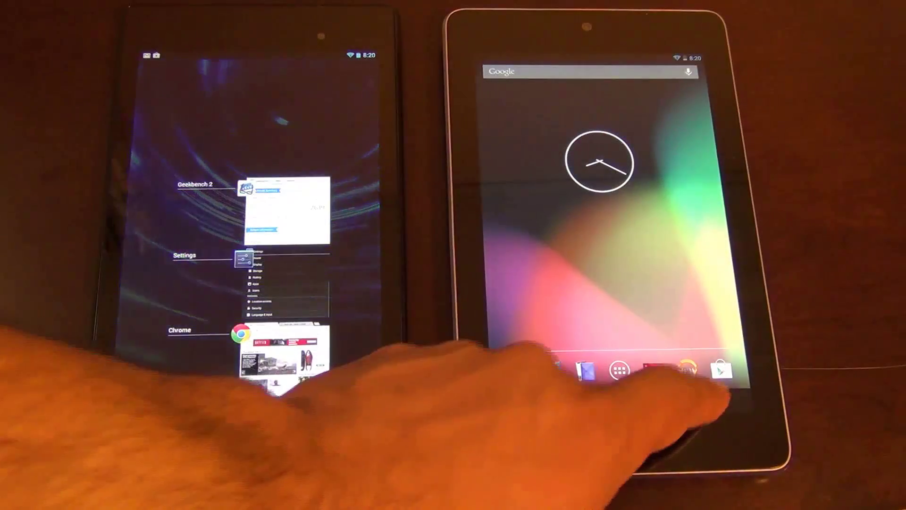
{"action": "left_click", "coordinate": [679, 402]}
{"action": "left_click", "coordinate": [287, 211]}
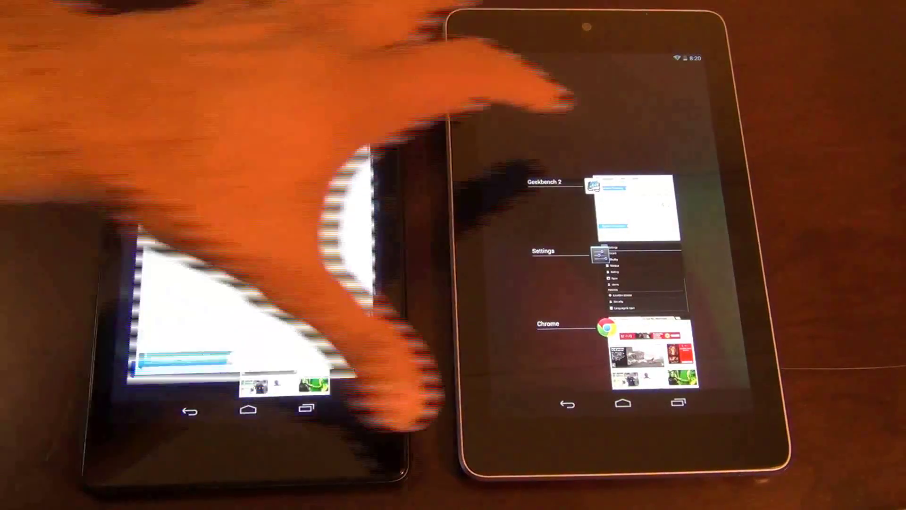
{"action": "left_click", "coordinate": [636, 207]}
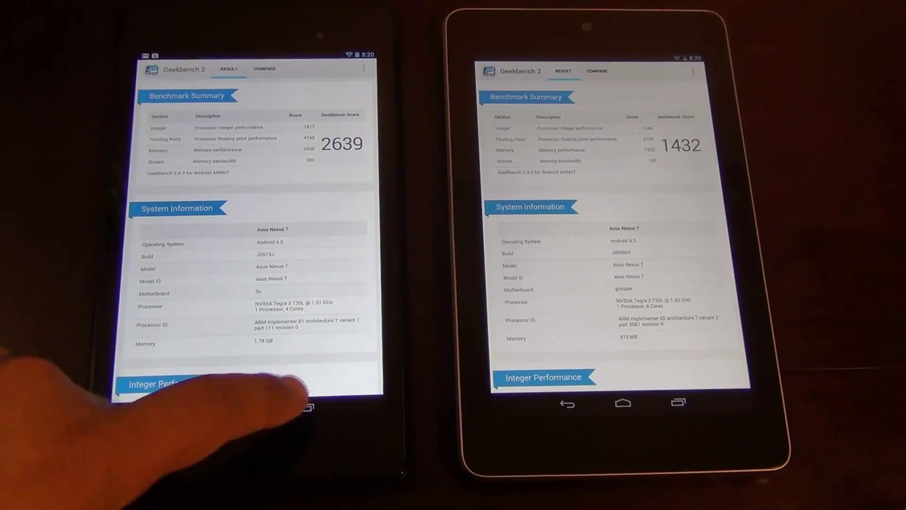
{"action": "left_click", "coordinate": [248, 409]}
{"action": "left_click", "coordinate": [623, 404]}
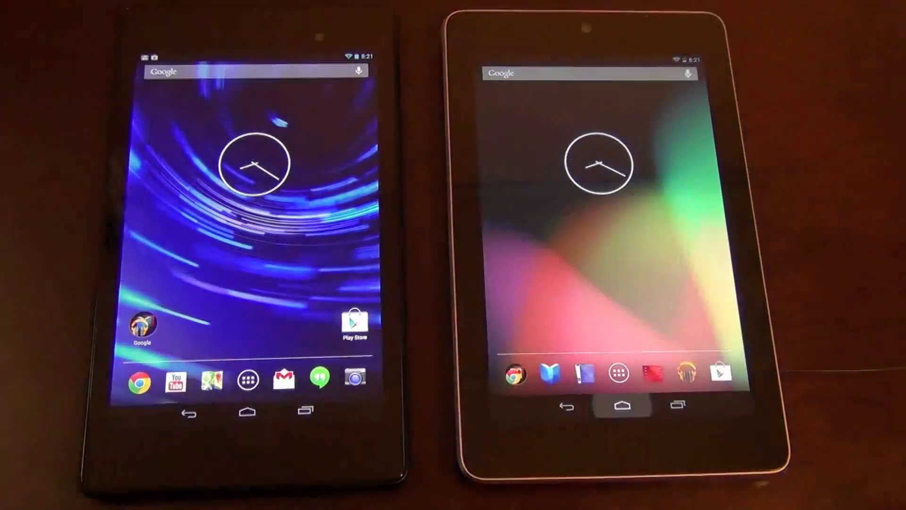